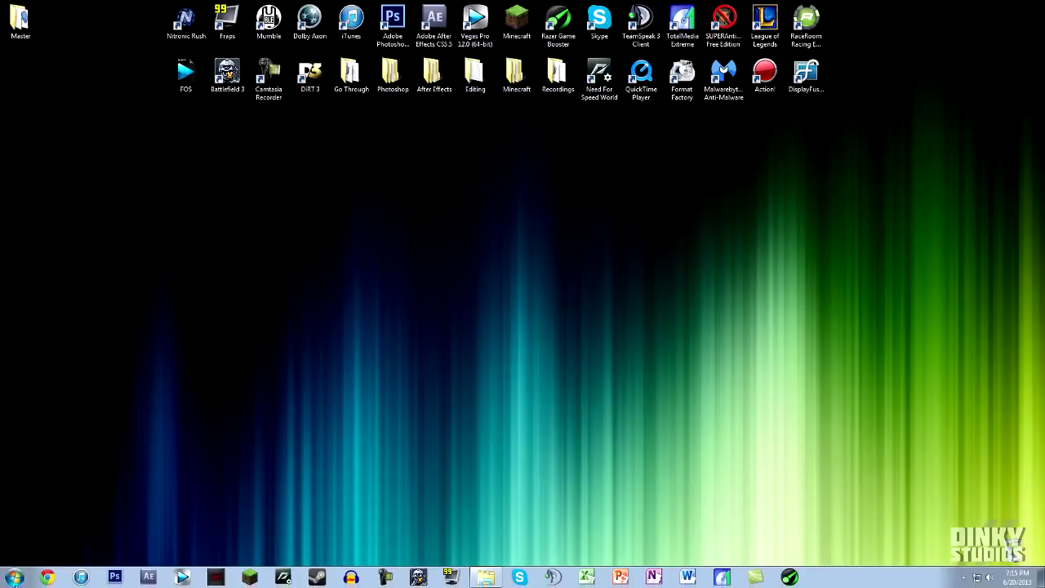
# Open the System Properties for Computer from the Start menu.
pyautogui.click(15, 577)
pyautogui.rightClick(187, 310)
pyautogui.click(219, 400)
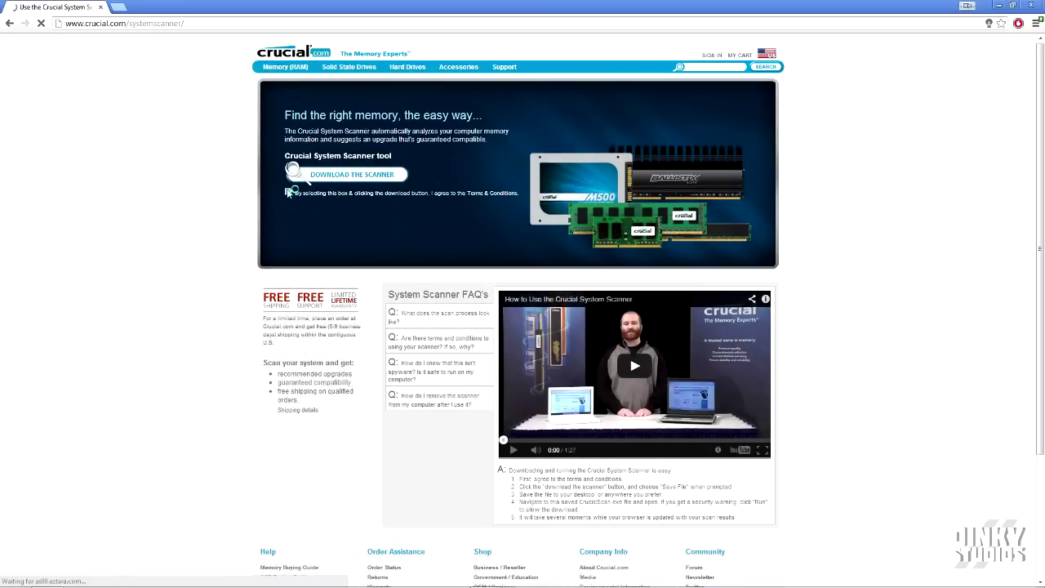
# Accept the Crucial System Scanner terms and conditions, then close Chrome.
pyautogui.click(287, 191)
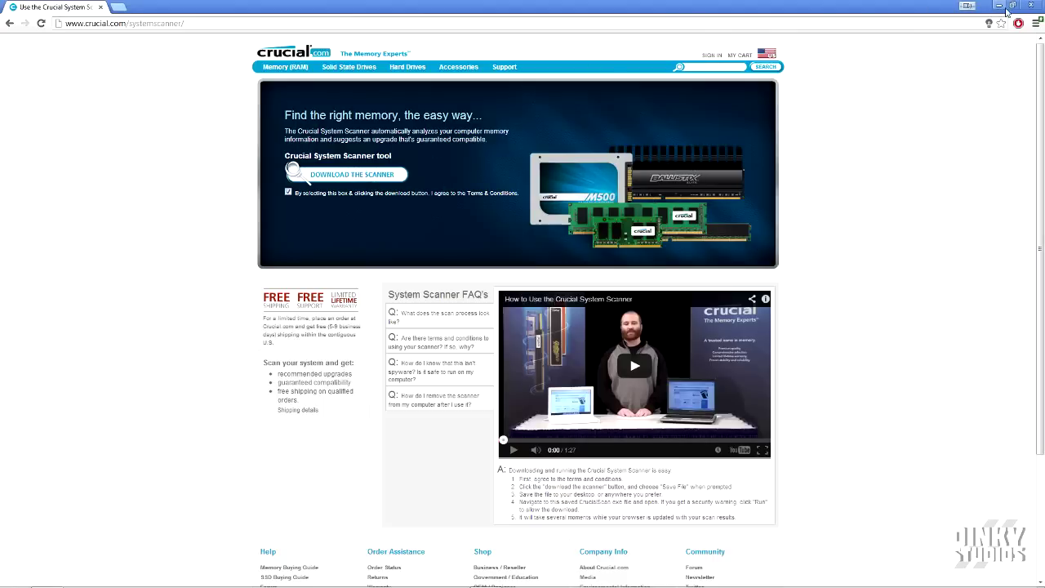
pyautogui.click(1038, 5)
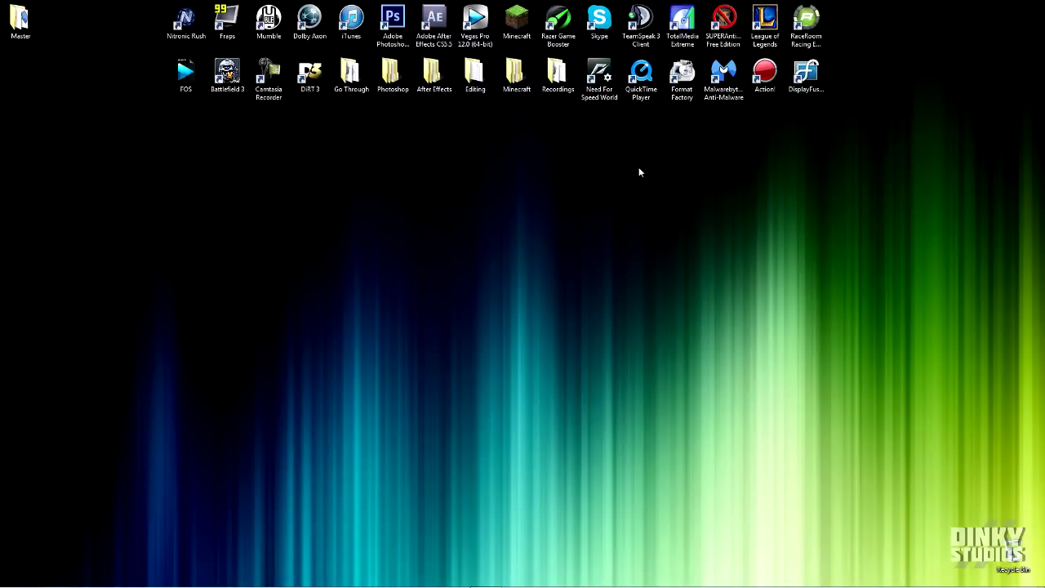
pyautogui.hotkey('ctrl', 'shift', 'Escape')
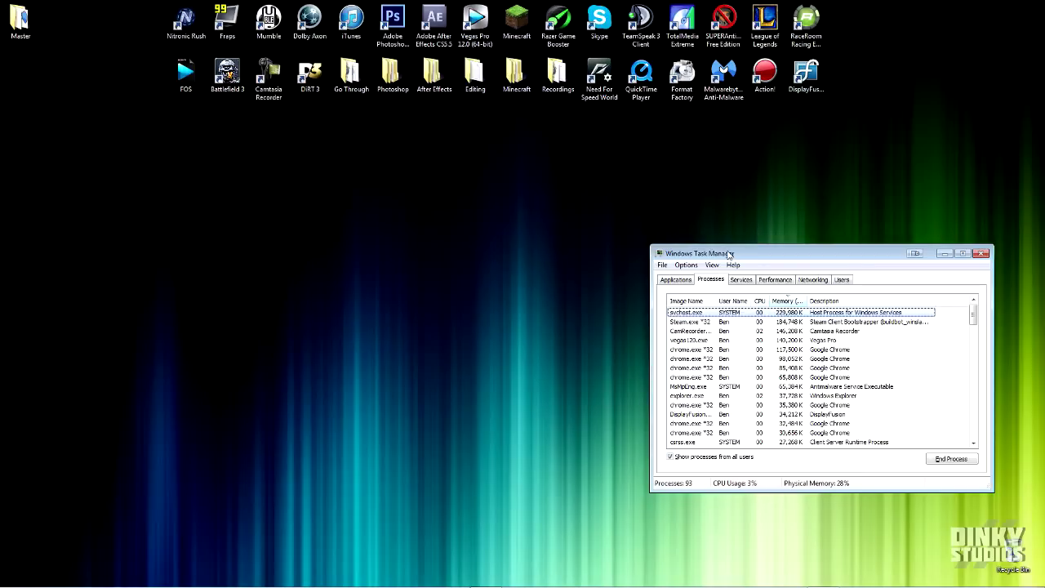
pyautogui.moveTo(733, 255); pyautogui.dragTo(543, 214)
pyautogui.moveTo(783, 281)
pyautogui.mouseDown()
pyautogui.moveTo(786, 384)
pyautogui.moveTo(783, 271)
pyautogui.mouseUp()
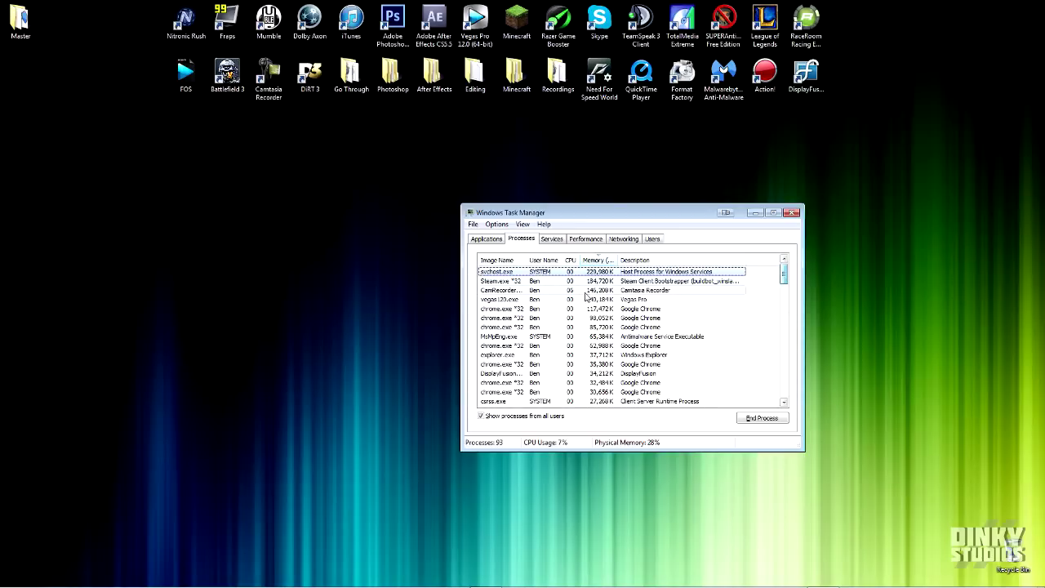
pyautogui.rightClick(512, 273)
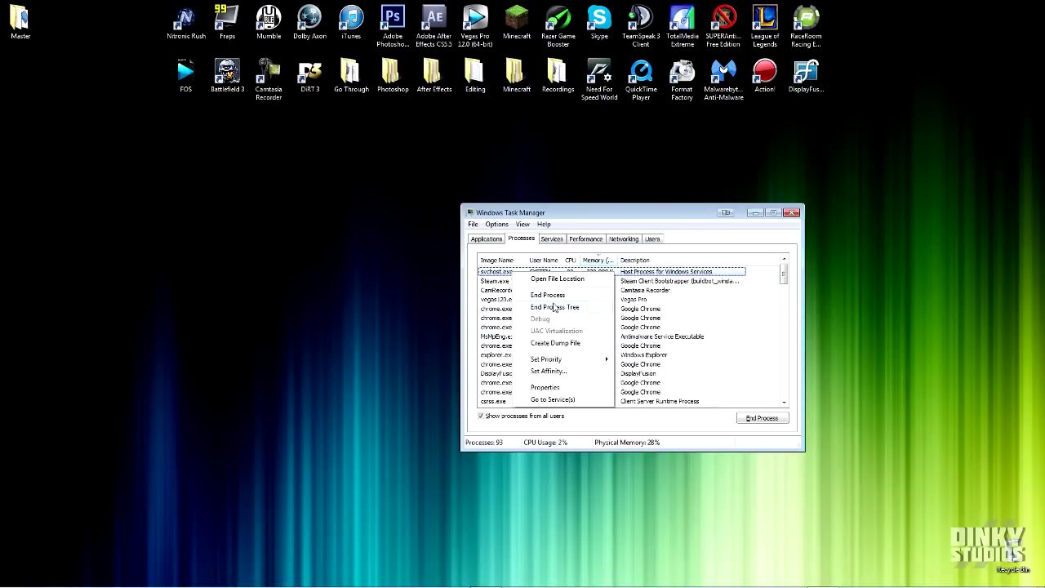
pyautogui.click(792, 217)
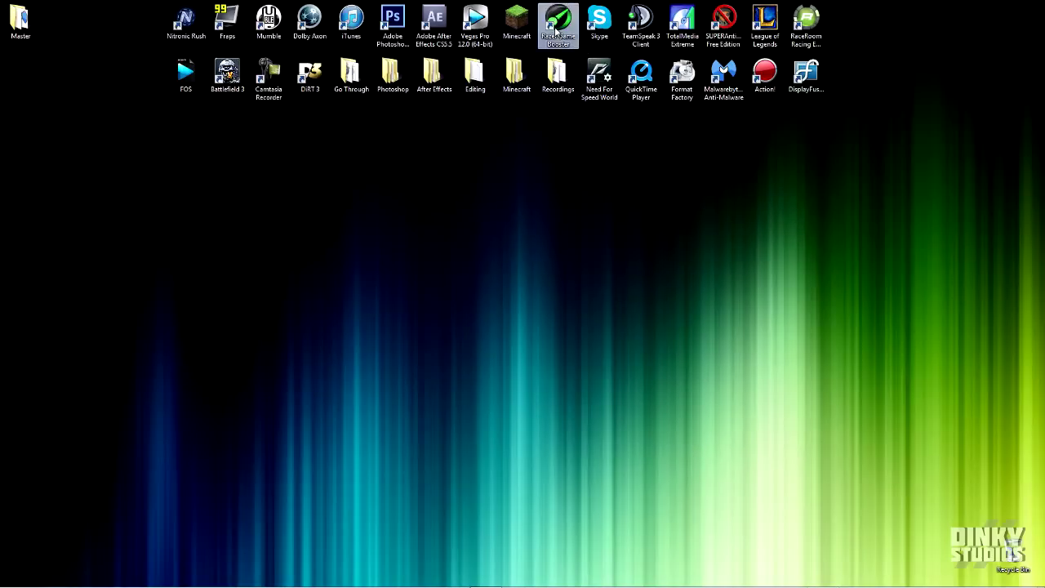
# Launch Razer Game Booster, apply its process and system-service boost settings, and enable Gaming Mode.
pyautogui.doubleClick(554, 33)
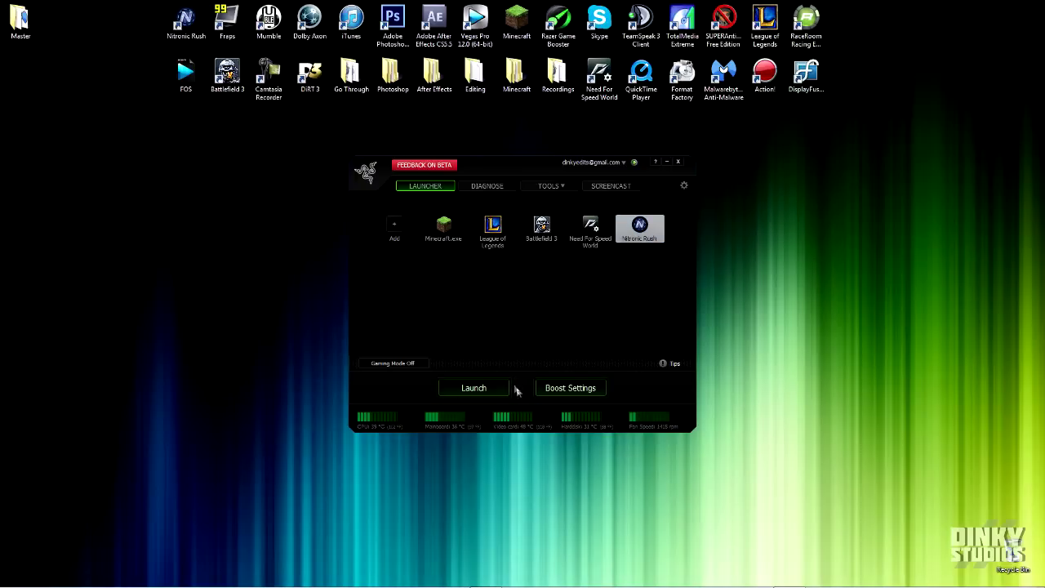
pyautogui.click(561, 390)
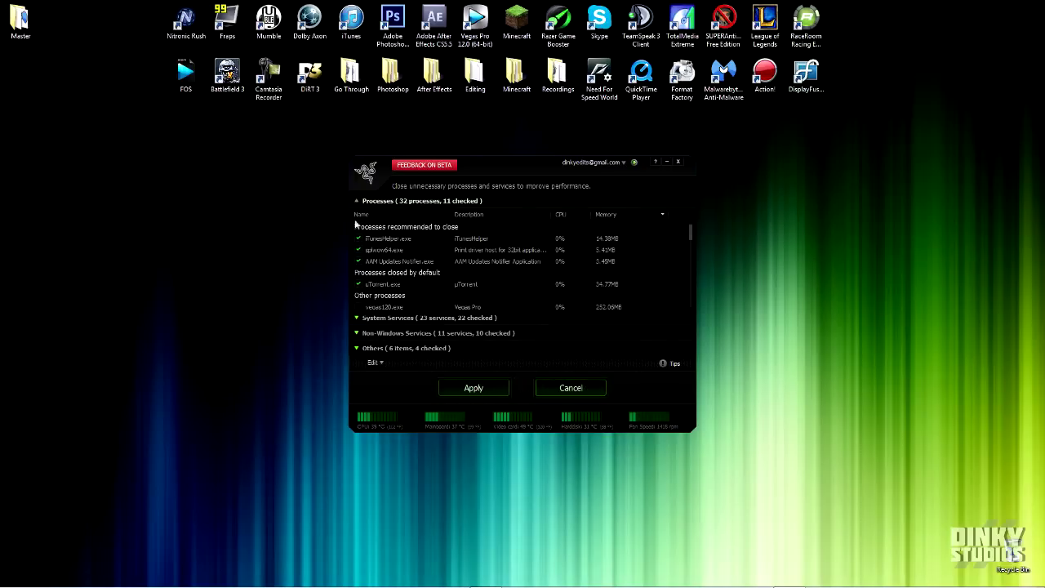
pyautogui.click(363, 318)
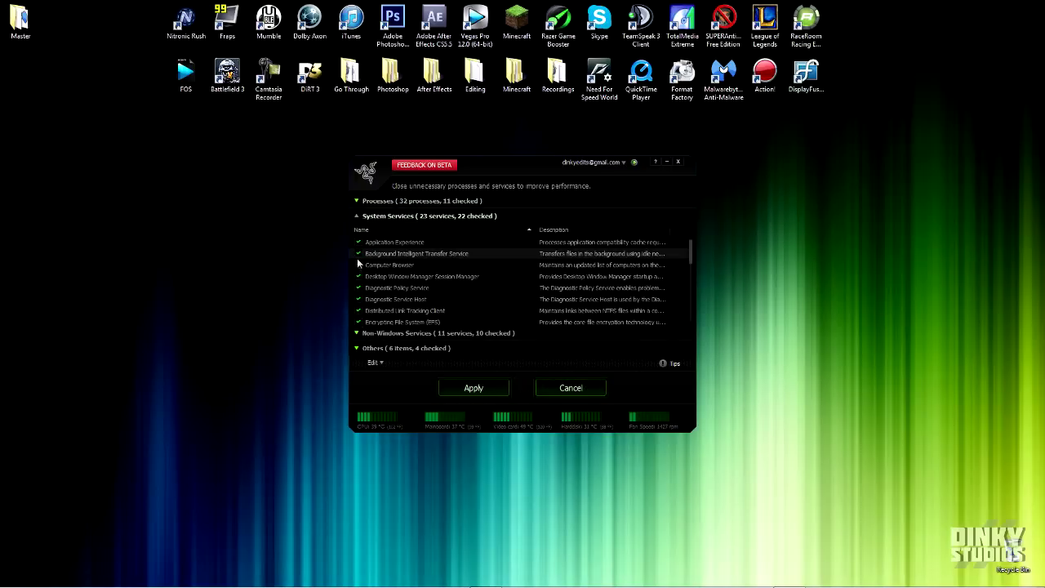
pyautogui.click(481, 391)
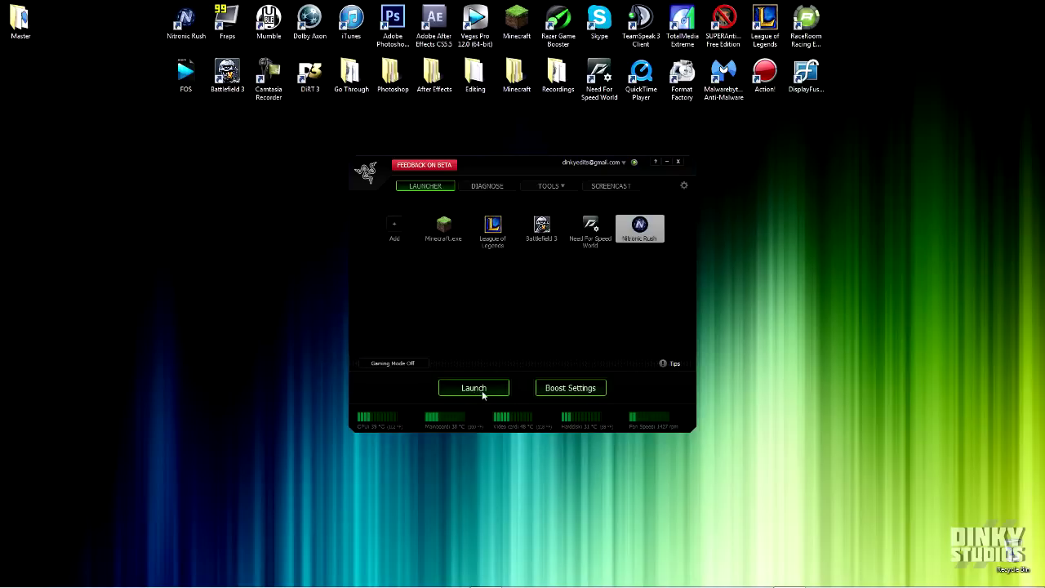
pyautogui.click(413, 364)
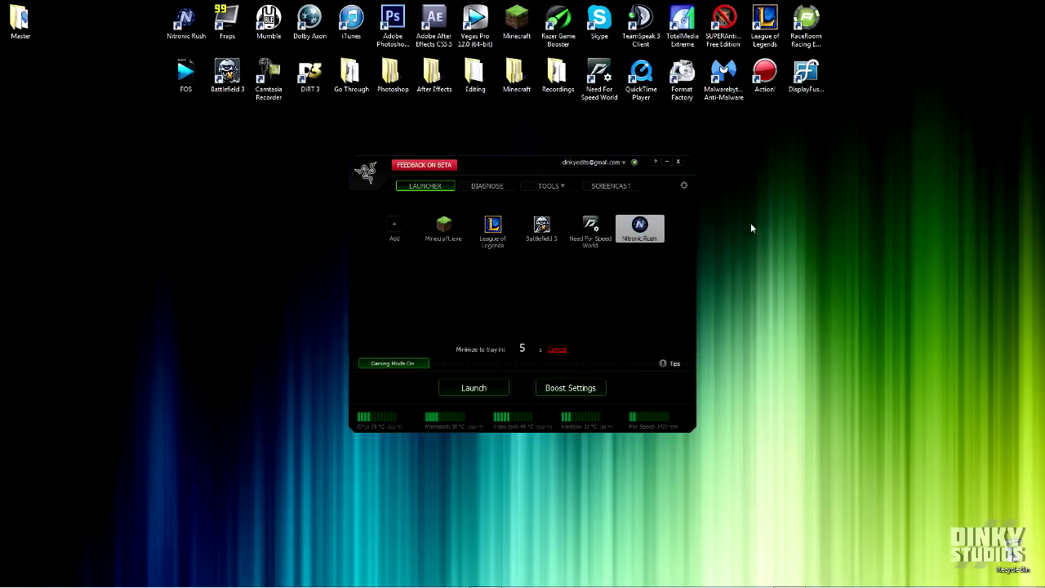
# End the Steam.exe process tree in Task Manager and close Task Manager.
pyautogui.hotkey('ctrl', 'shift', 'Escape')
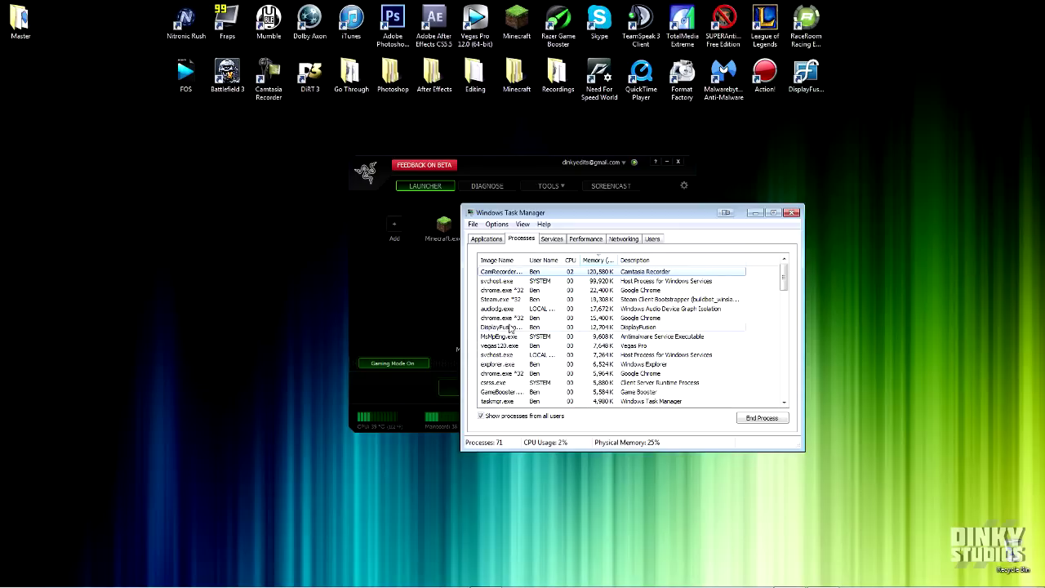
pyautogui.click(512, 299)
pyautogui.rightClick(512, 300)
pyautogui.click(539, 333)
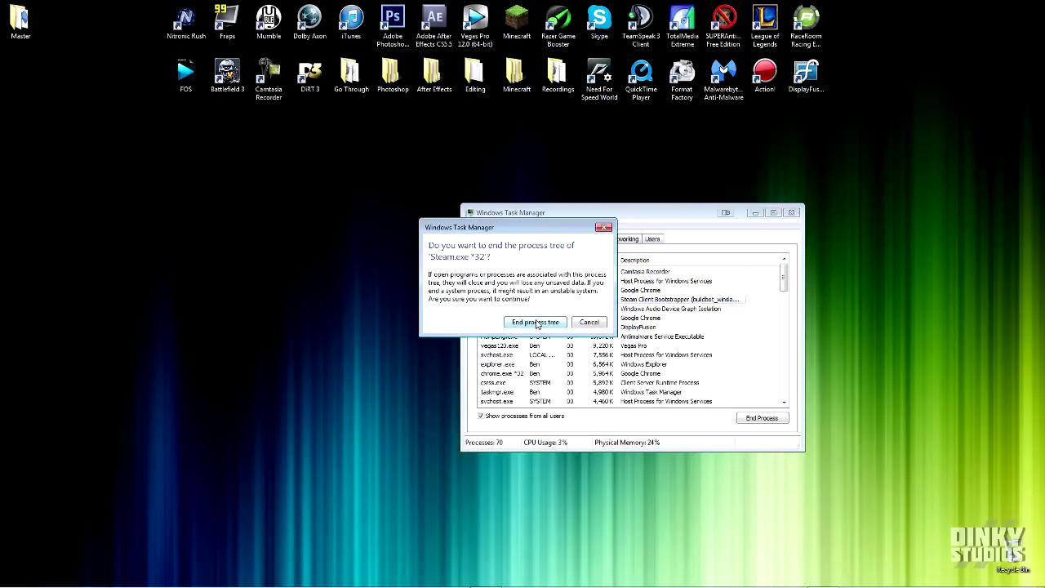
pyautogui.click(536, 322)
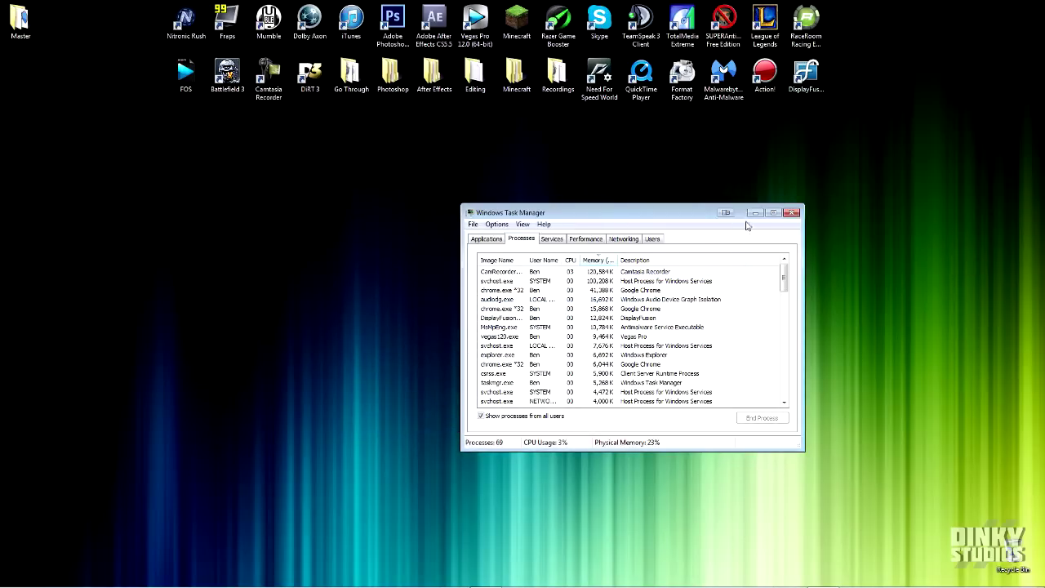
pyautogui.click(791, 212)
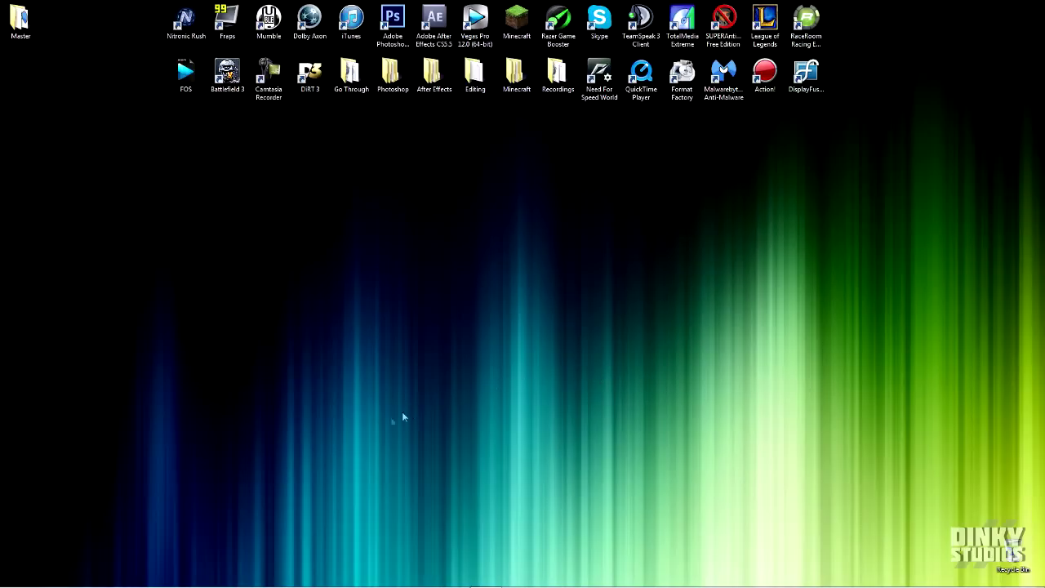
# Find the AMD Radeon HD 6800 Series under Display adapters in Device Manager.
pyautogui.click(15, 577)
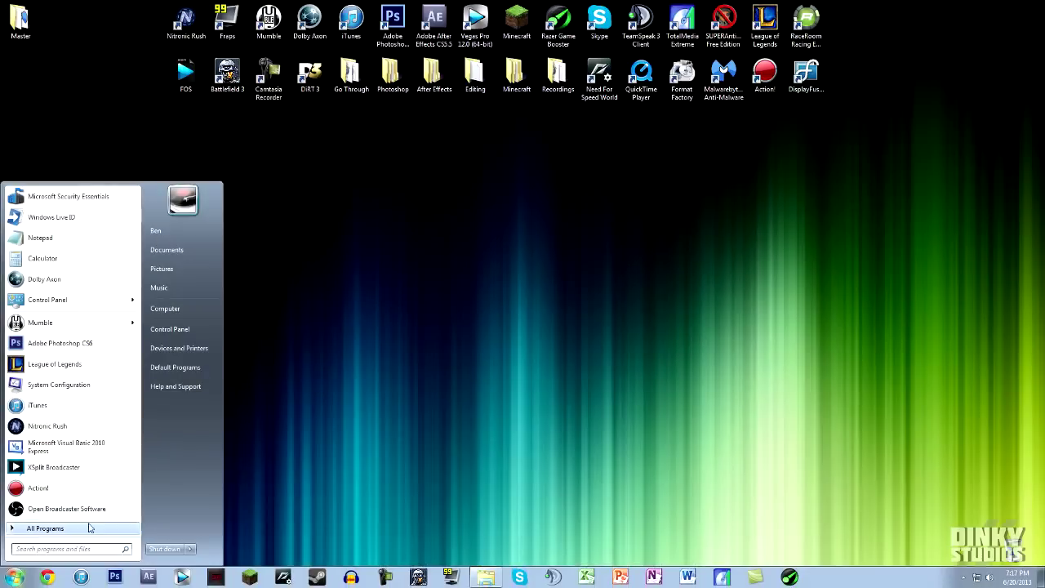
pyautogui.write('device')
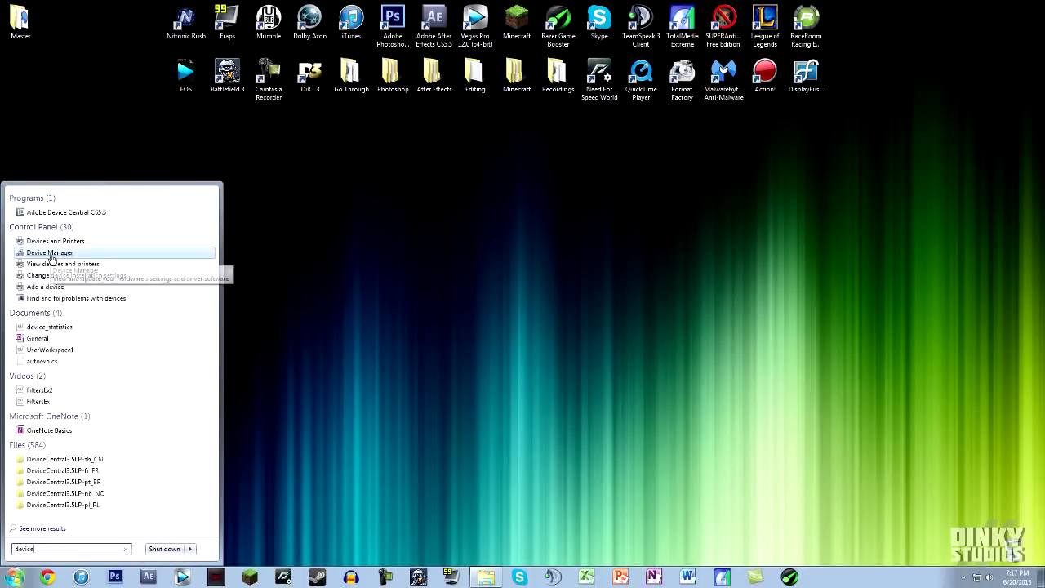
pyautogui.click(50, 254)
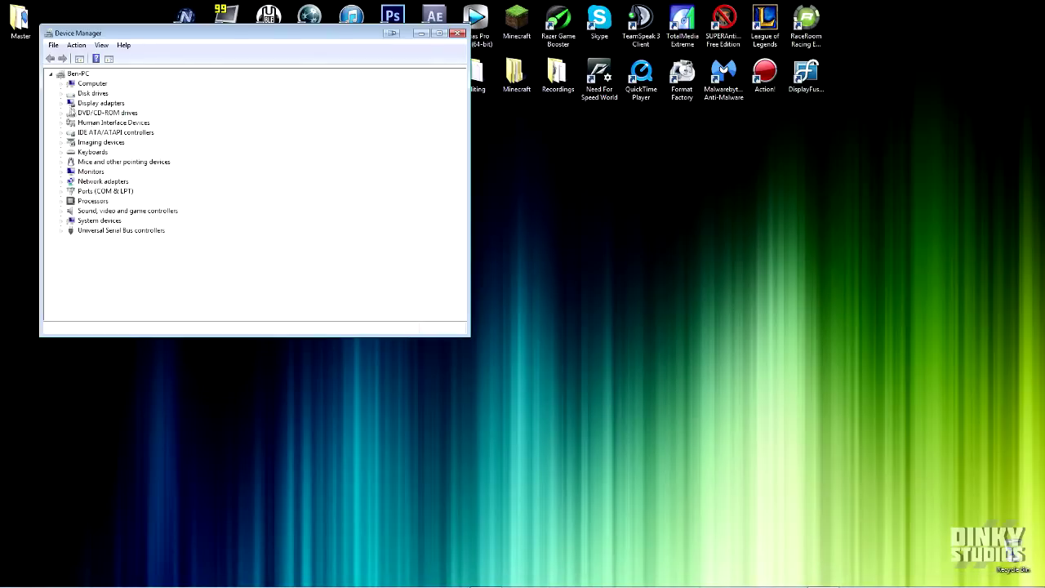
pyautogui.click(61, 103)
pyautogui.click(104, 113)
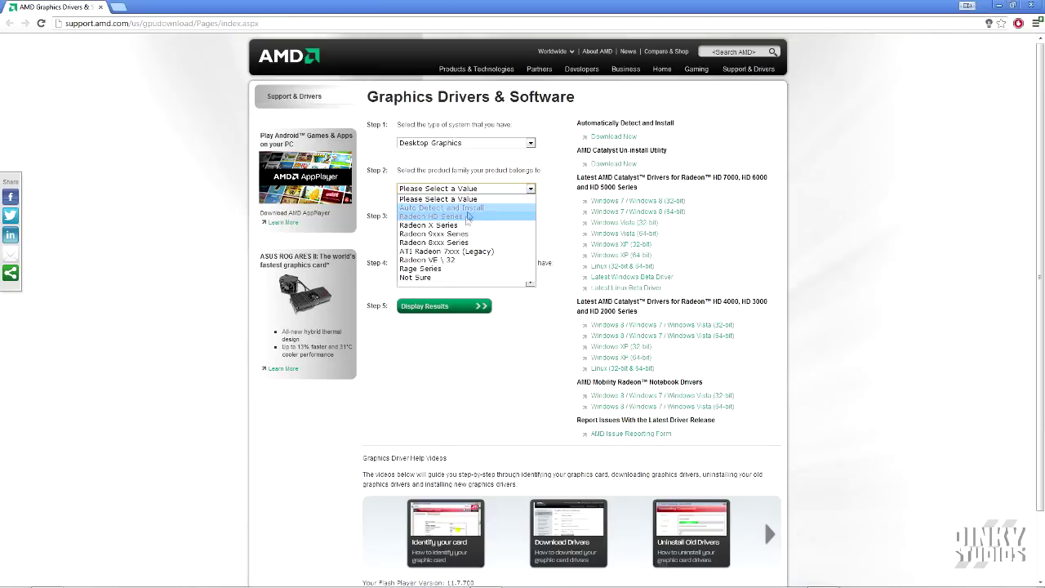
# Select Radeon HD Series, Radeon HD 6xxx Series PCIe and Windows 7 - 64 Bit in AMD's driver selector.
pyautogui.click(465, 216)
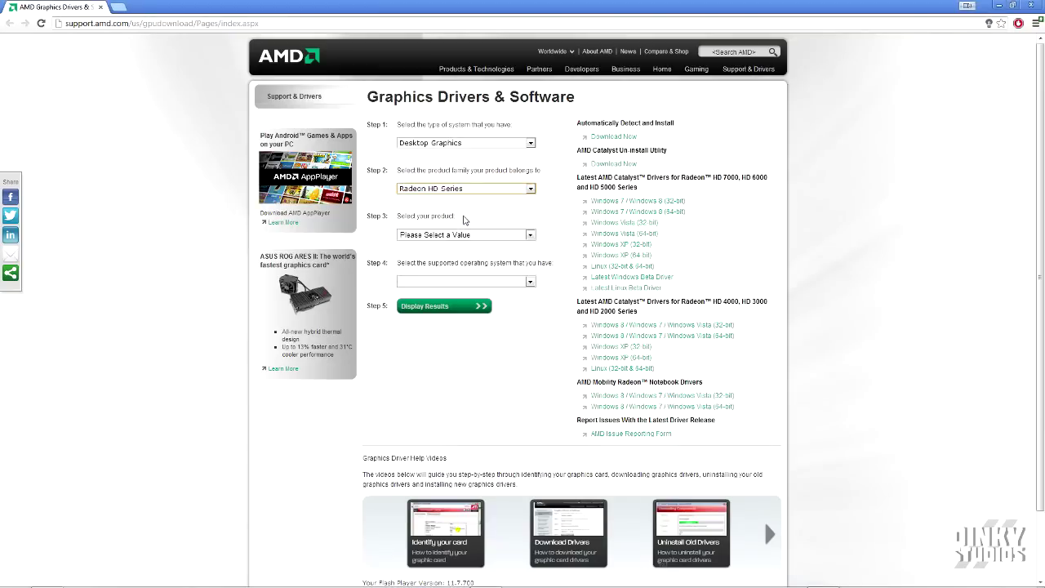
pyautogui.click(467, 234)
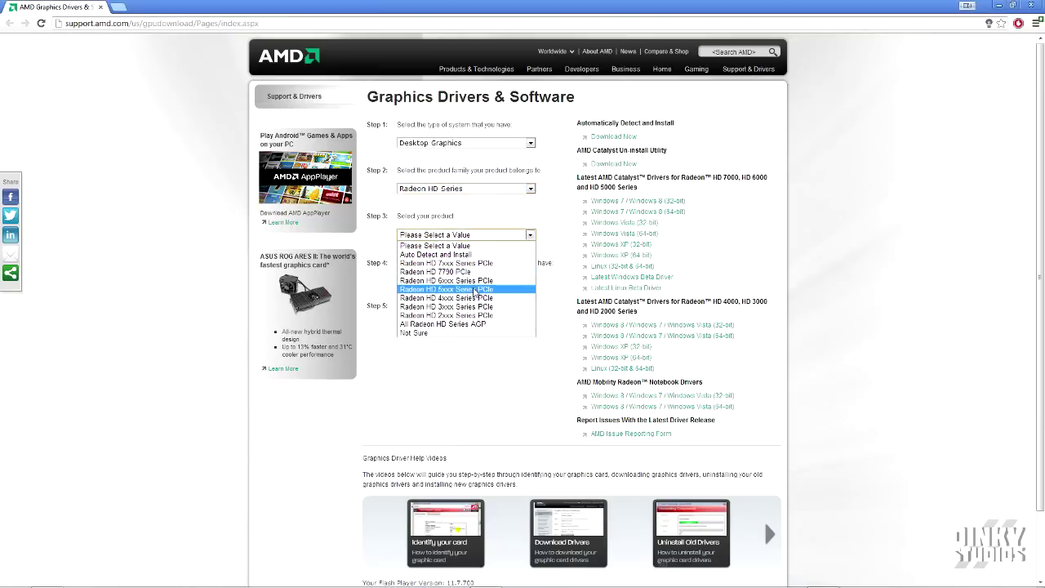
pyautogui.click(480, 281)
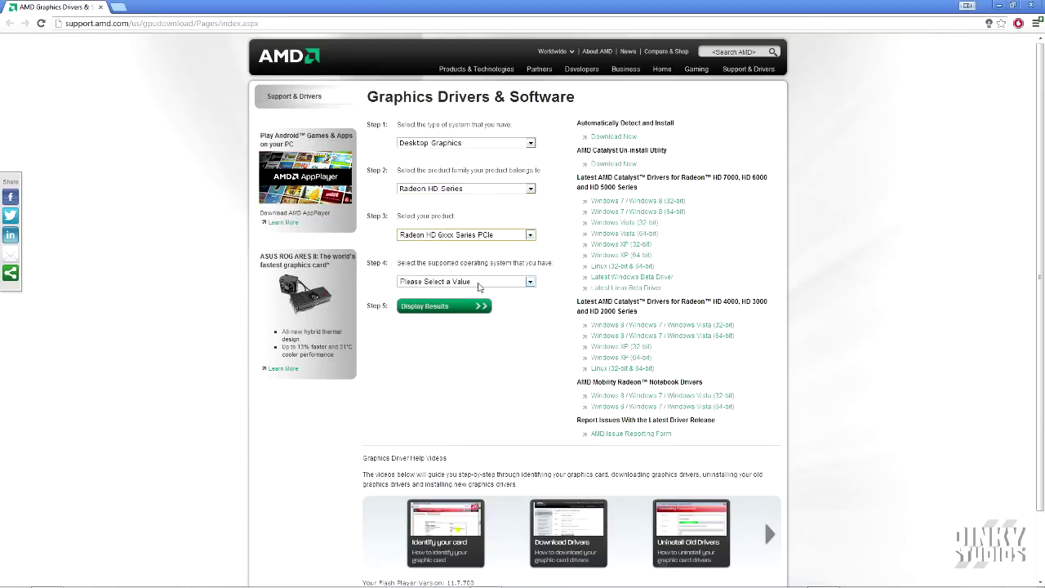
pyautogui.click(480, 284)
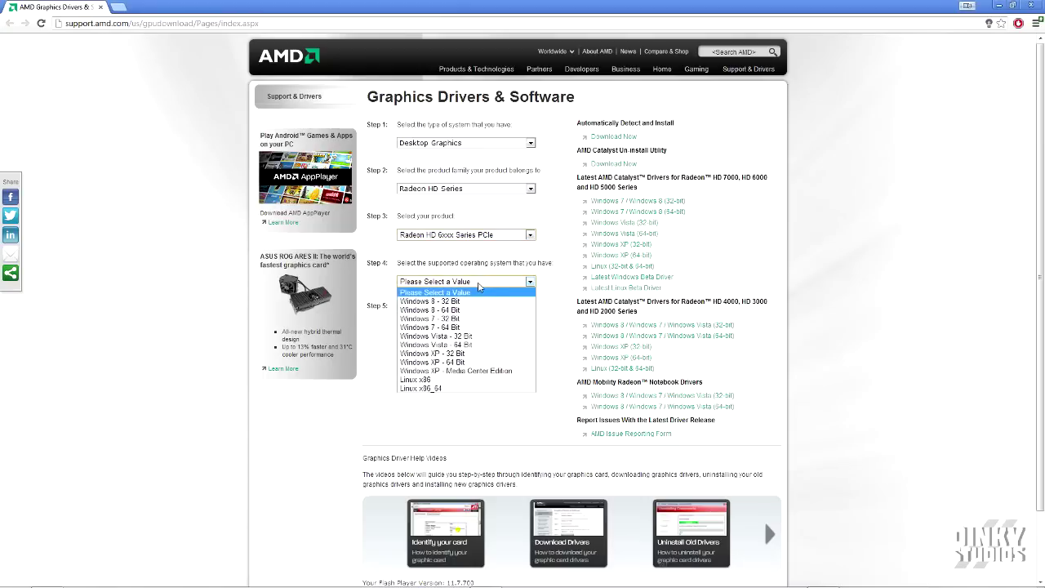
pyautogui.click(478, 327)
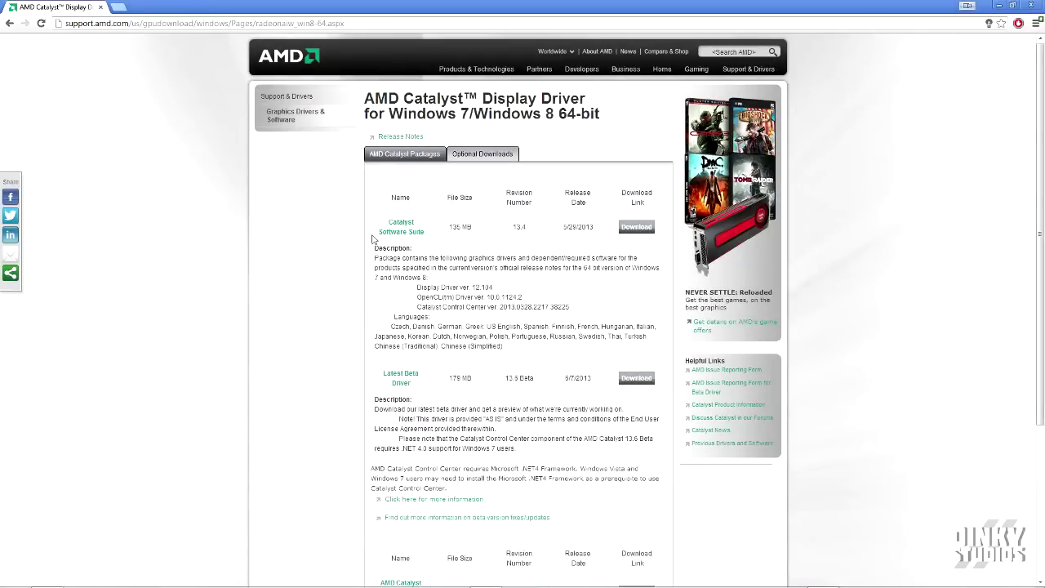
pyautogui.moveTo(373, 231); pyautogui.dragTo(662, 256)
pyautogui.click(662, 257)
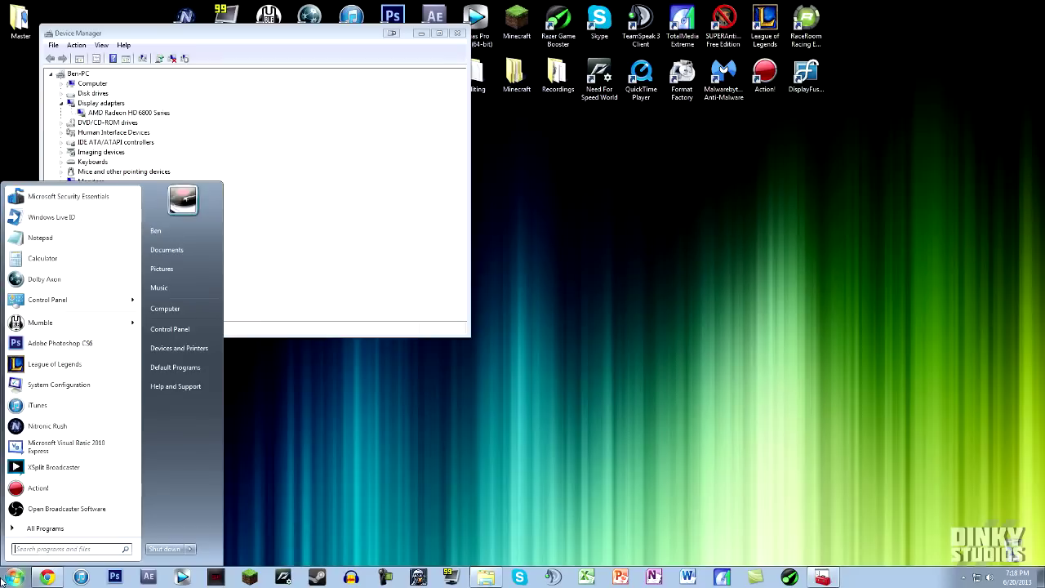
# Open Add or remove programs, close Device Manager, and review the installed programs including CINEMA 4D Demo.
pyautogui.write('add or')
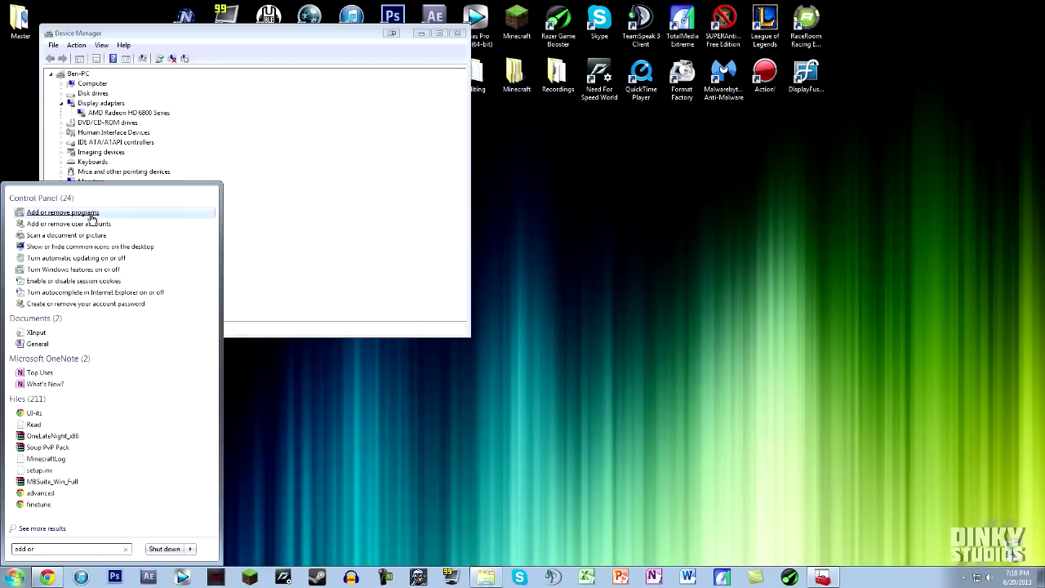
pyautogui.click(88, 212)
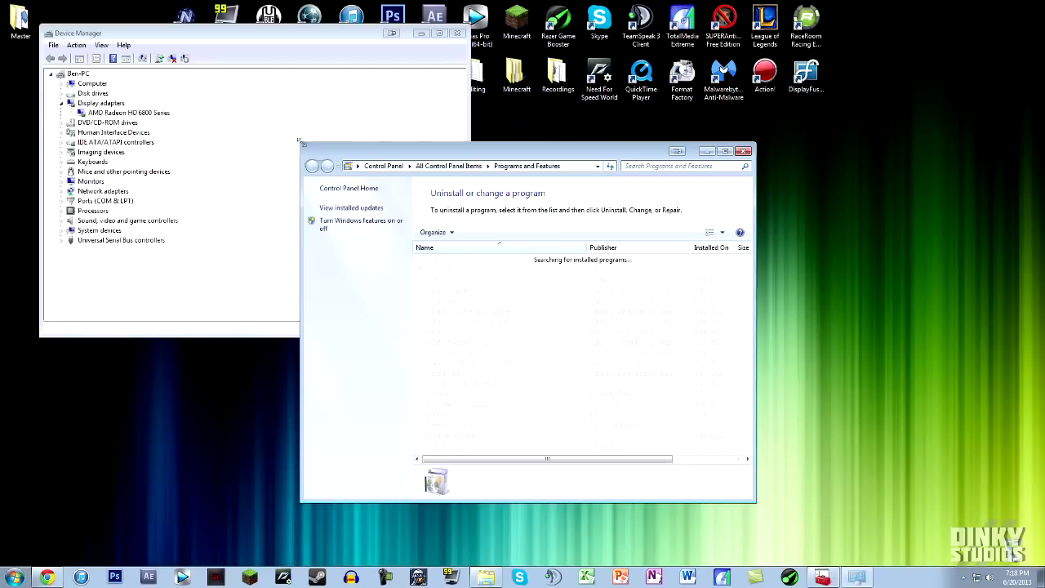
pyautogui.click(459, 32)
pyautogui.click(459, 33)
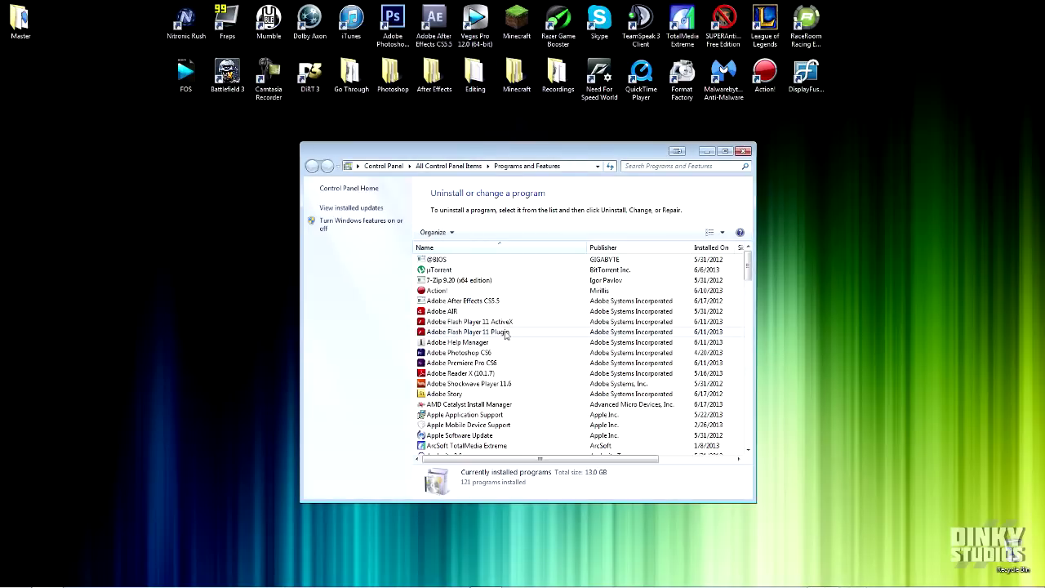
pyautogui.scroll(-7, 463, 345)
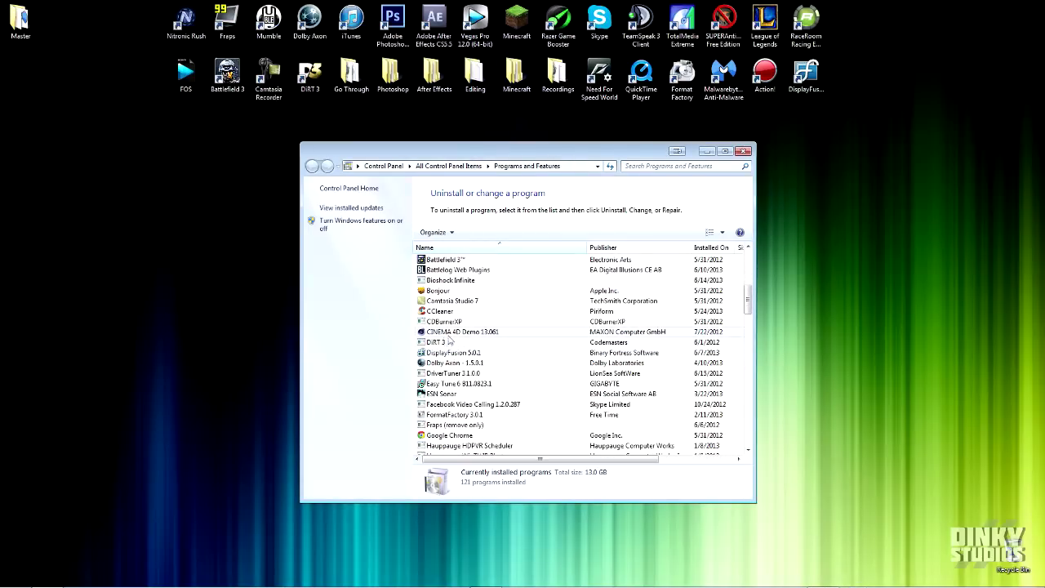
pyautogui.rightClick(451, 334)
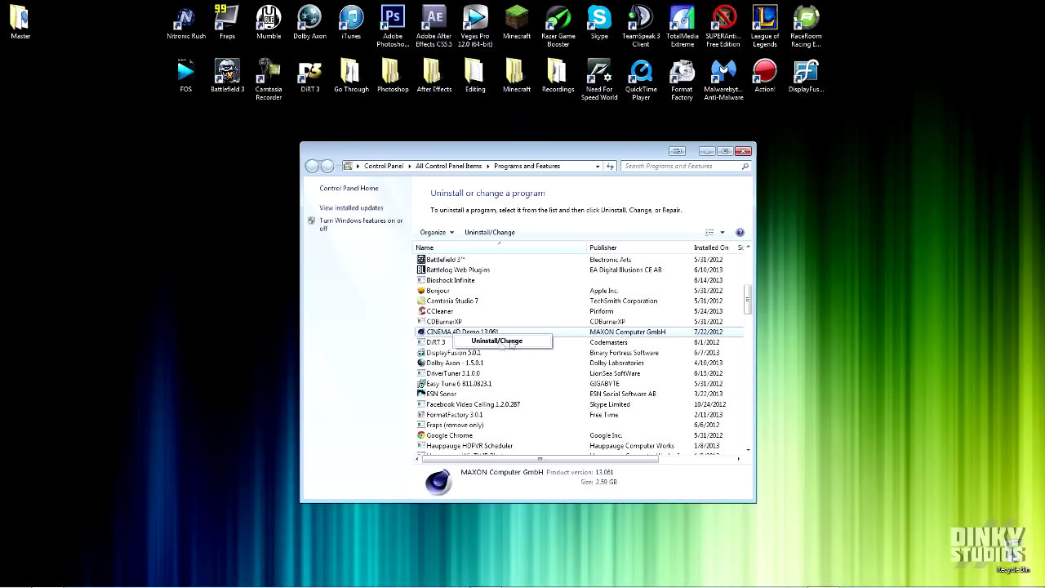
pyautogui.click(743, 152)
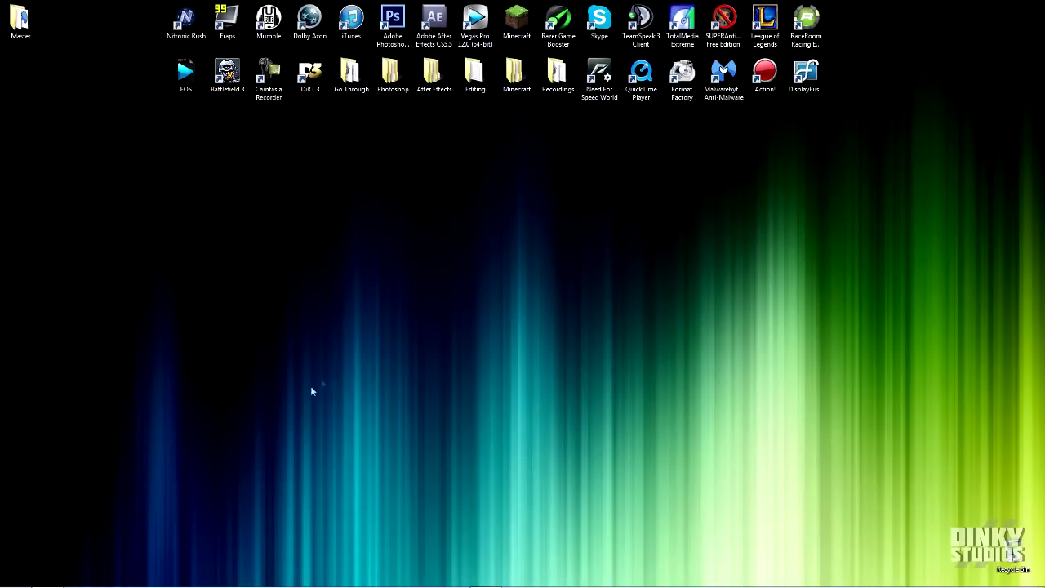
# Open the %temp% folder from Start search.
pyautogui.click(11, 577)
pyautogui.write('%temp%')
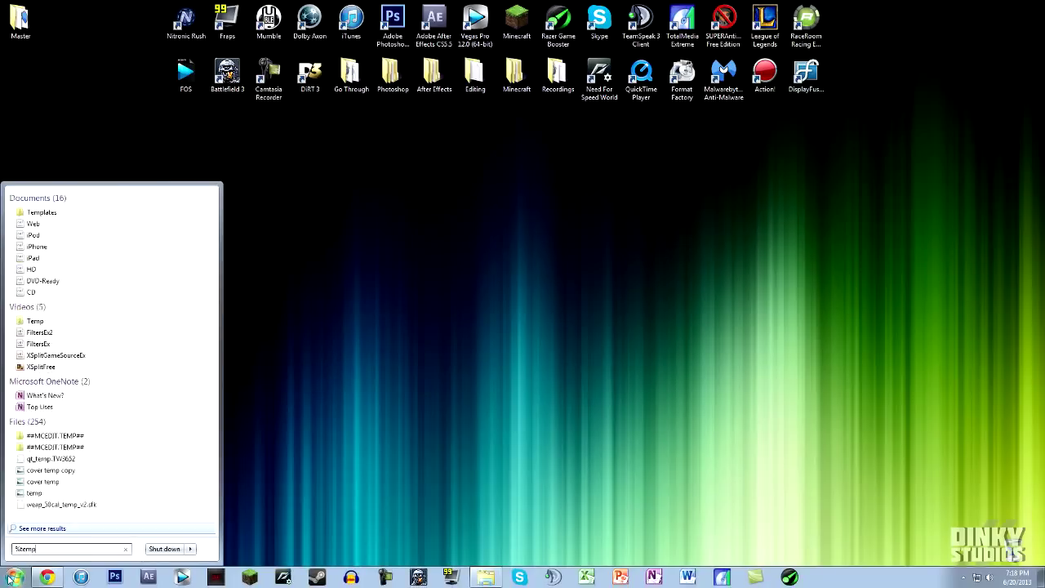
pyautogui.click(39, 199)
# Delete all 53 Temp items, skipping the locked CamRec0 and CamRec1 folders.
pyautogui.click(431, 253)
pyautogui.hotkey('ctrl', 'a')
pyautogui.press('Delete')
pyautogui.press('Return')
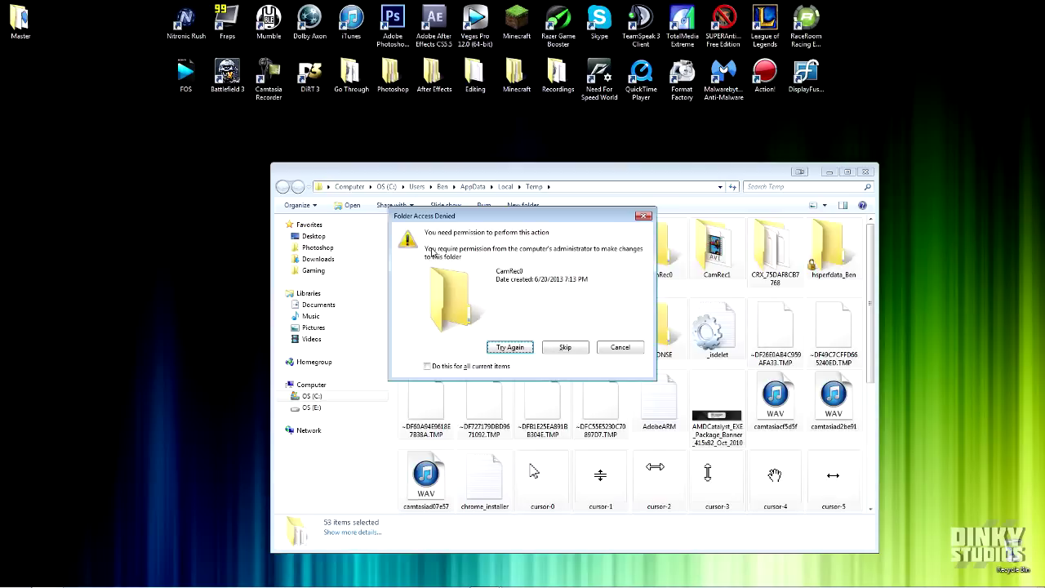
pyautogui.click(565, 347)
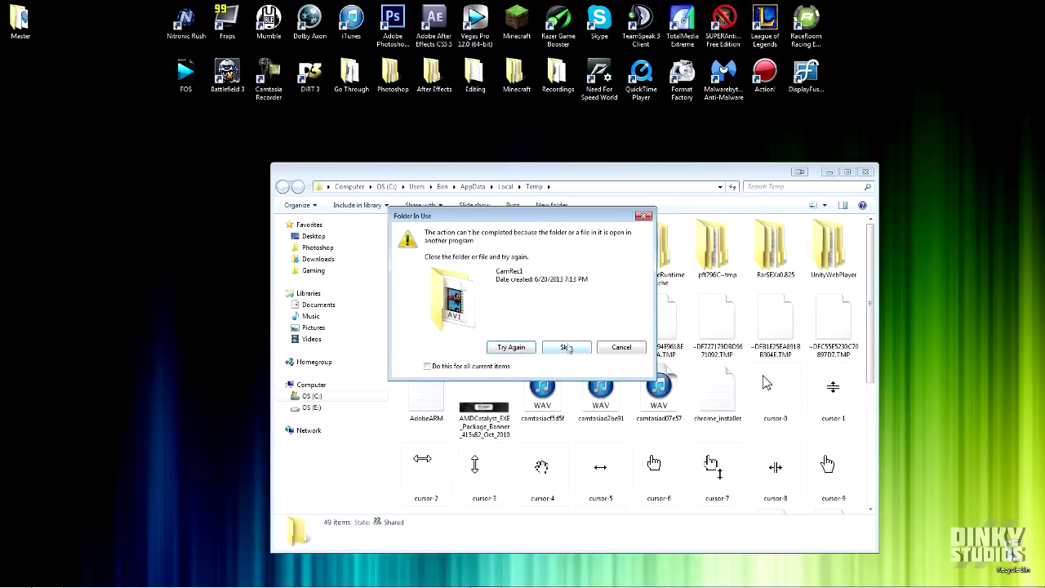
pyautogui.click(570, 349)
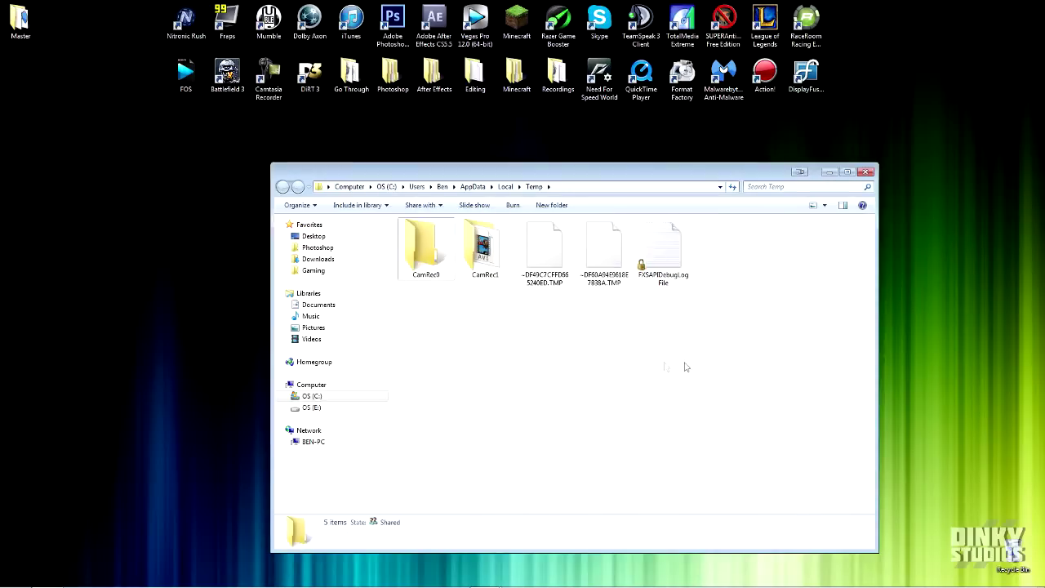
# Close the Temp folder and launch CCleaner from the Recycle Bin menu.
pyautogui.click(867, 172)
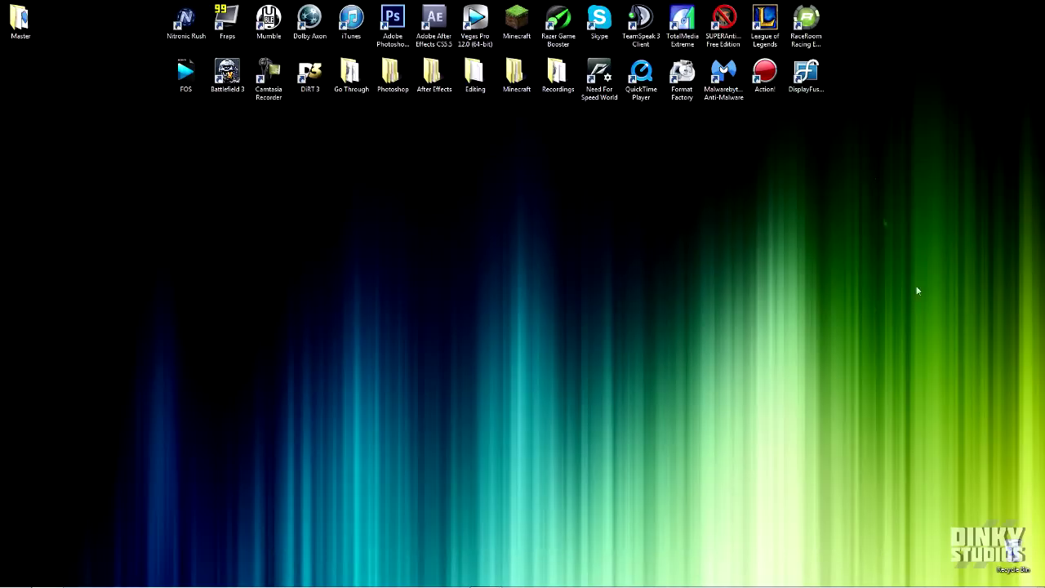
pyautogui.rightClick(1016, 554)
pyautogui.click(992, 486)
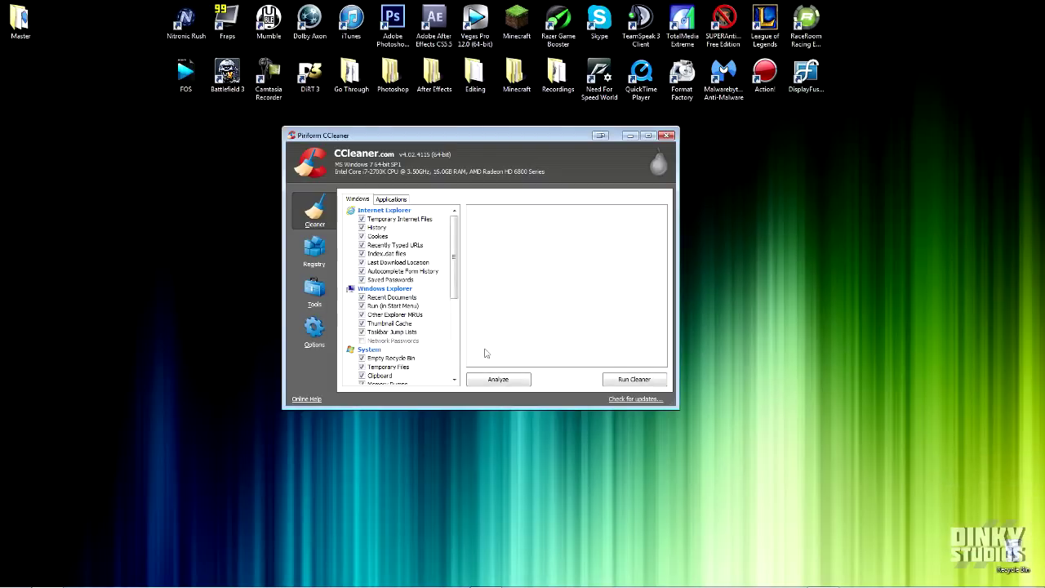
# Analyze in CCleaner, keeping Chrome open, then run the cleaner on the 70.5 MB found.
pyautogui.click(497, 383)
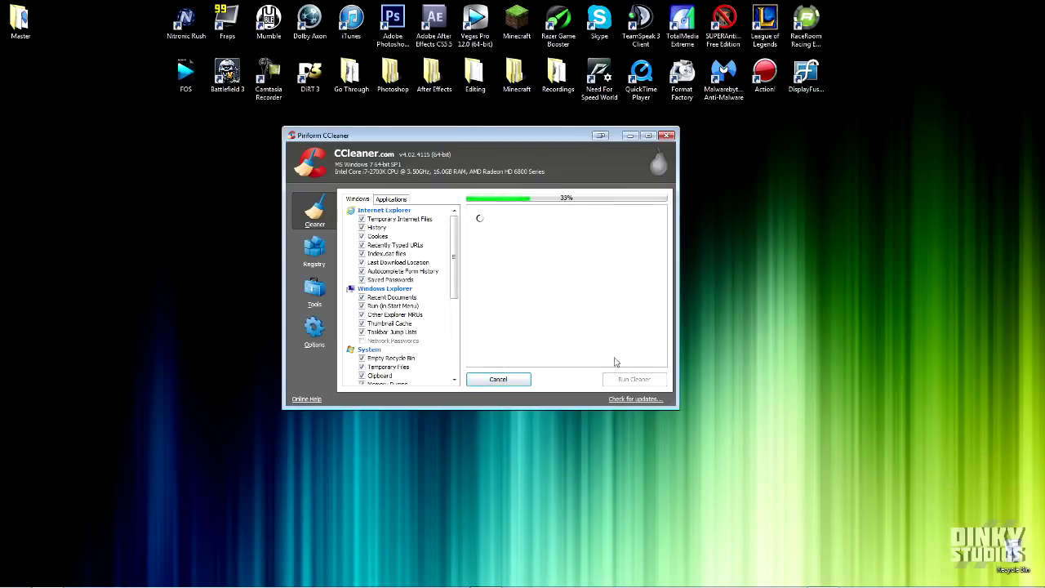
pyautogui.click(559, 270)
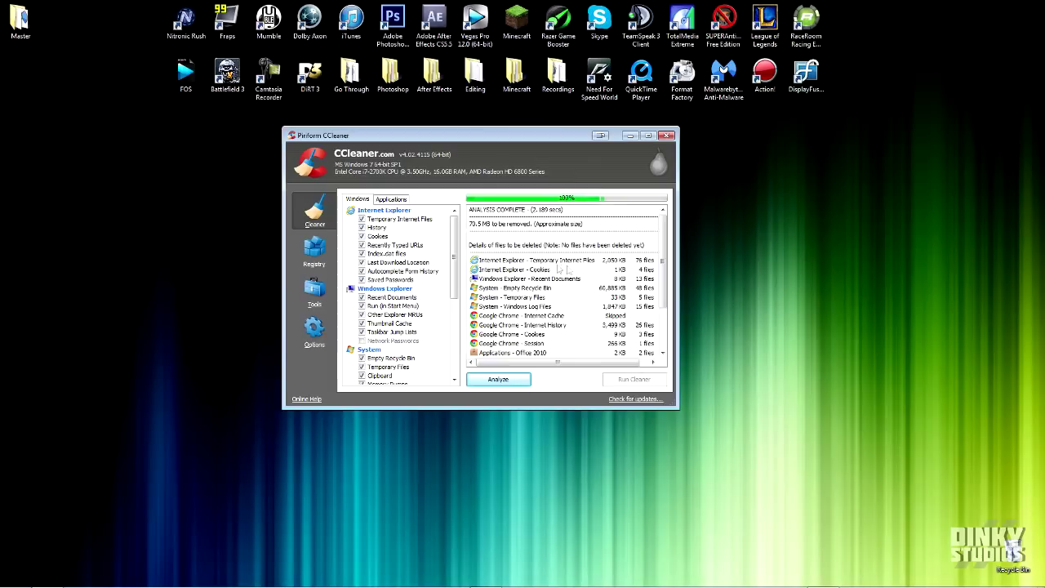
pyautogui.click(635, 380)
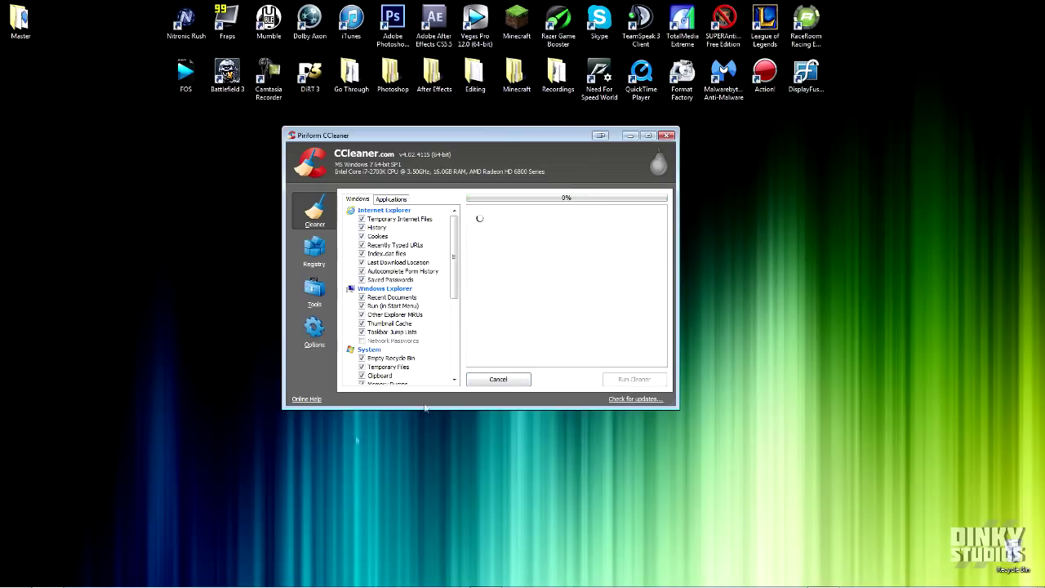
# Open System Configuration, hide Microsoft services, and disable all remaining services.
pyautogui.click(6, 576)
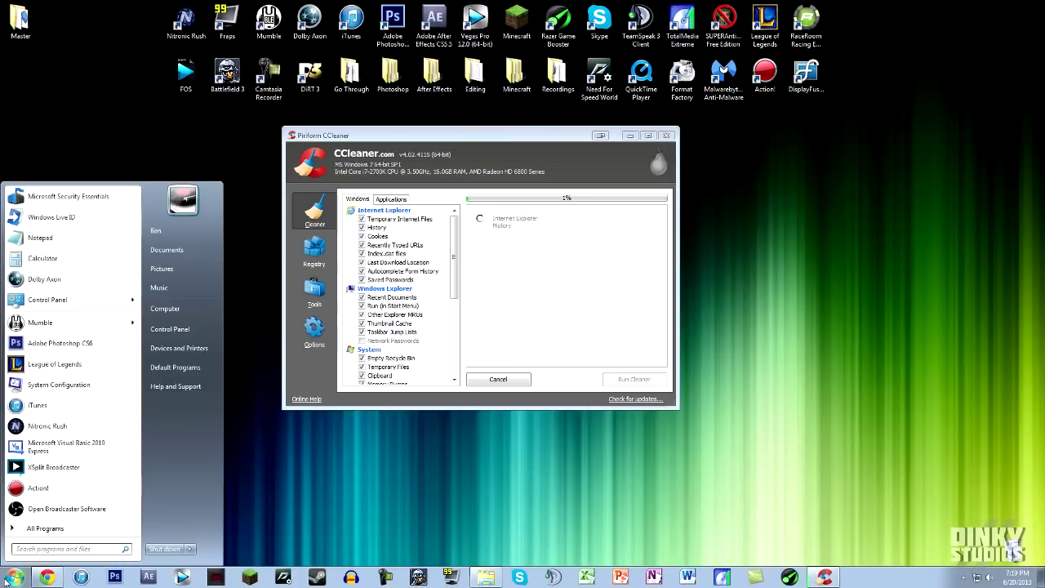
pyautogui.write('system')
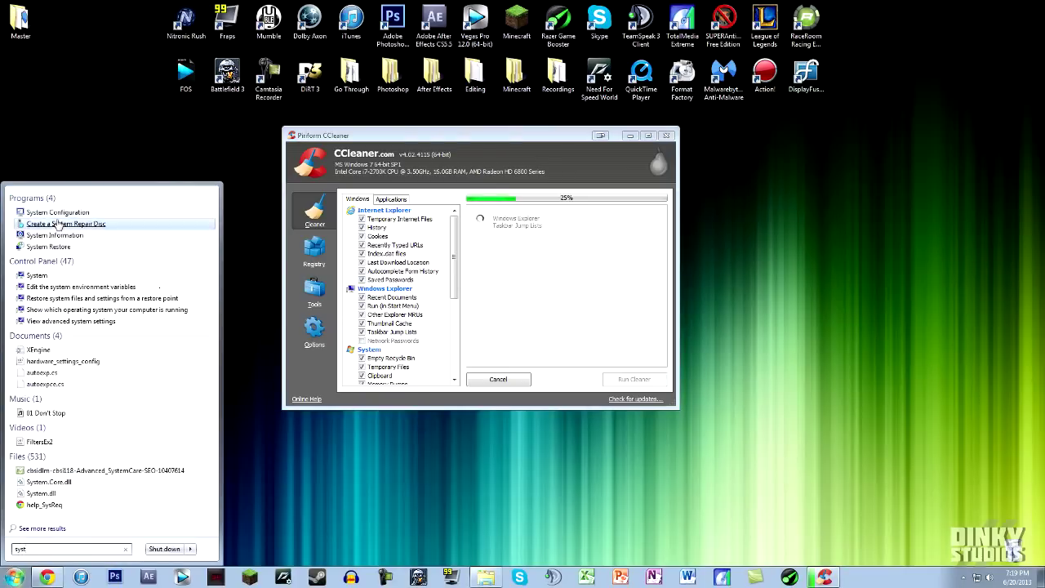
pyautogui.click(61, 215)
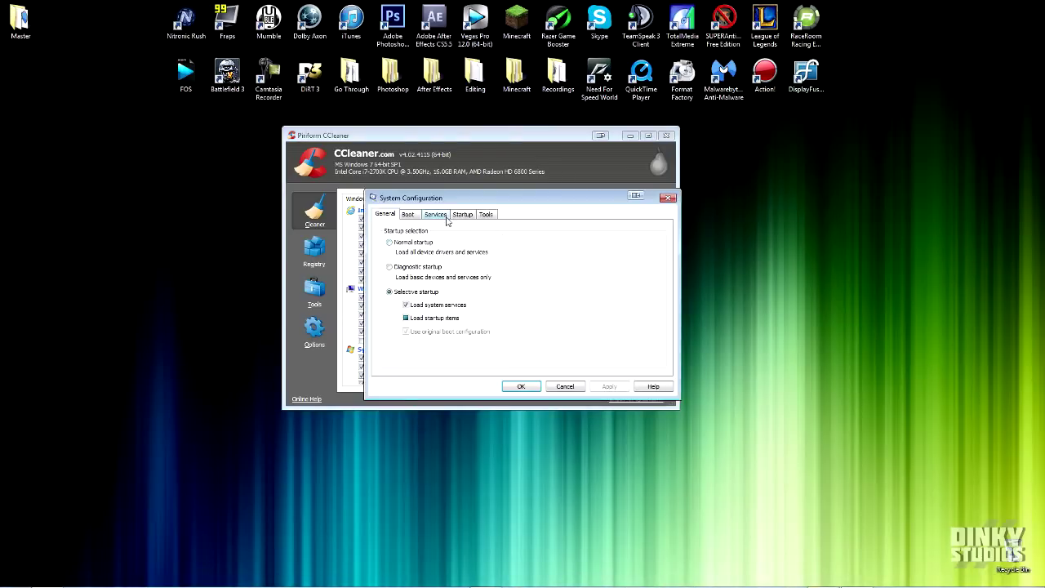
pyautogui.click(441, 216)
pyautogui.moveTo(457, 198); pyautogui.dragTo(222, 158)
pyautogui.click(147, 327)
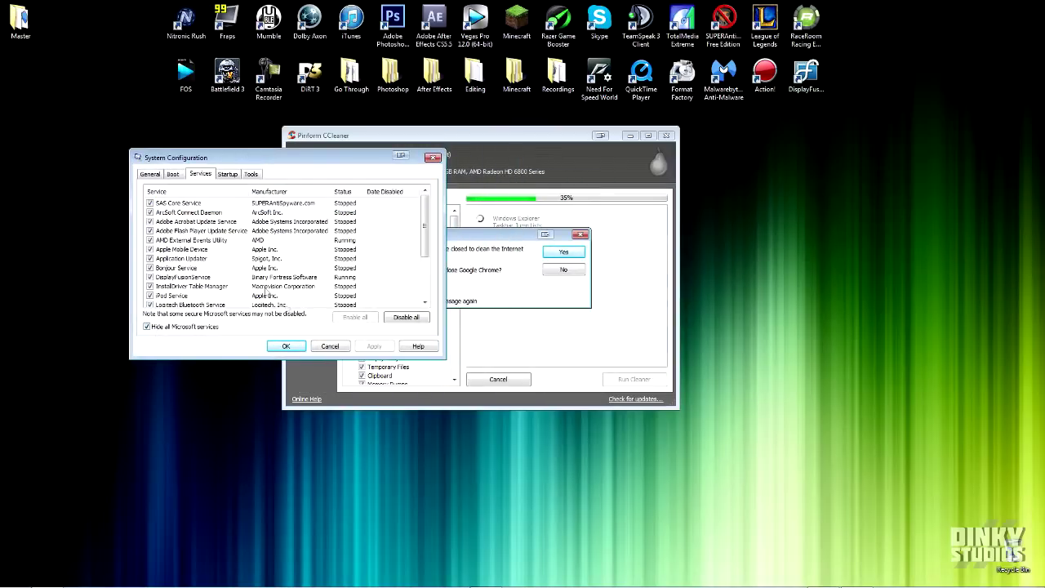
pyautogui.click(406, 318)
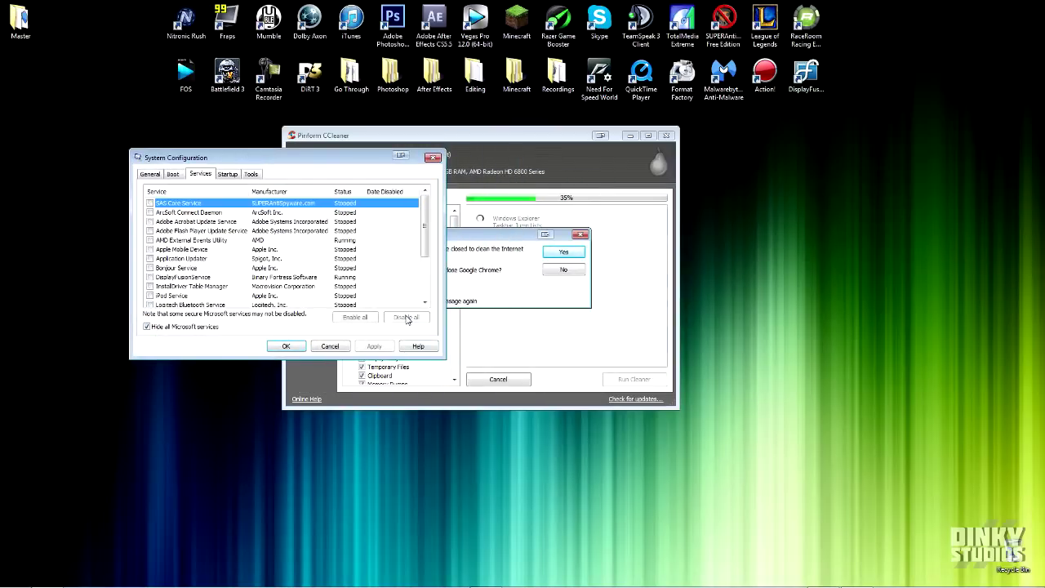
# Disable every startup item and apply the changes.
pyautogui.click(228, 175)
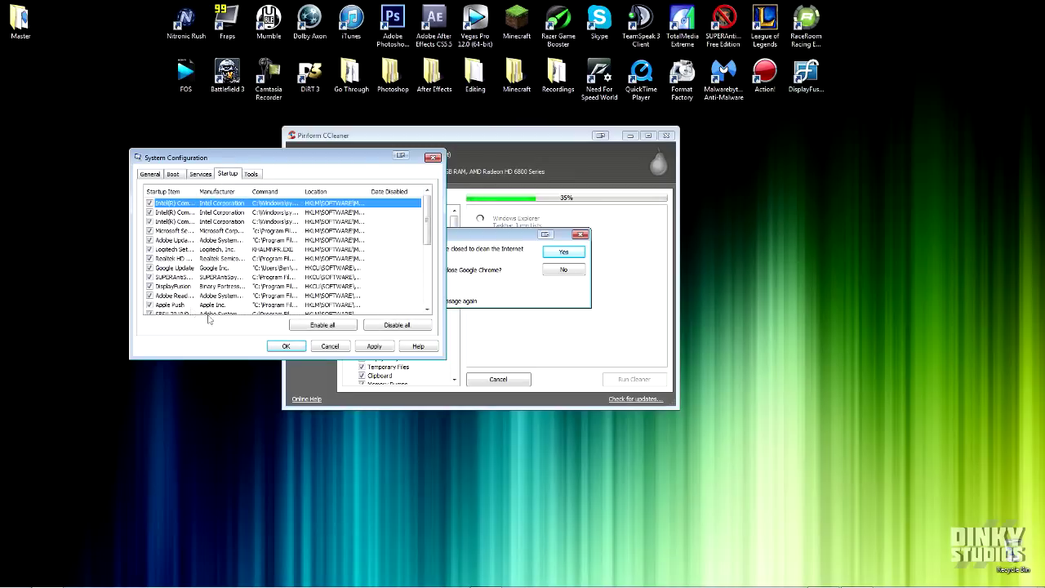
pyautogui.click(397, 327)
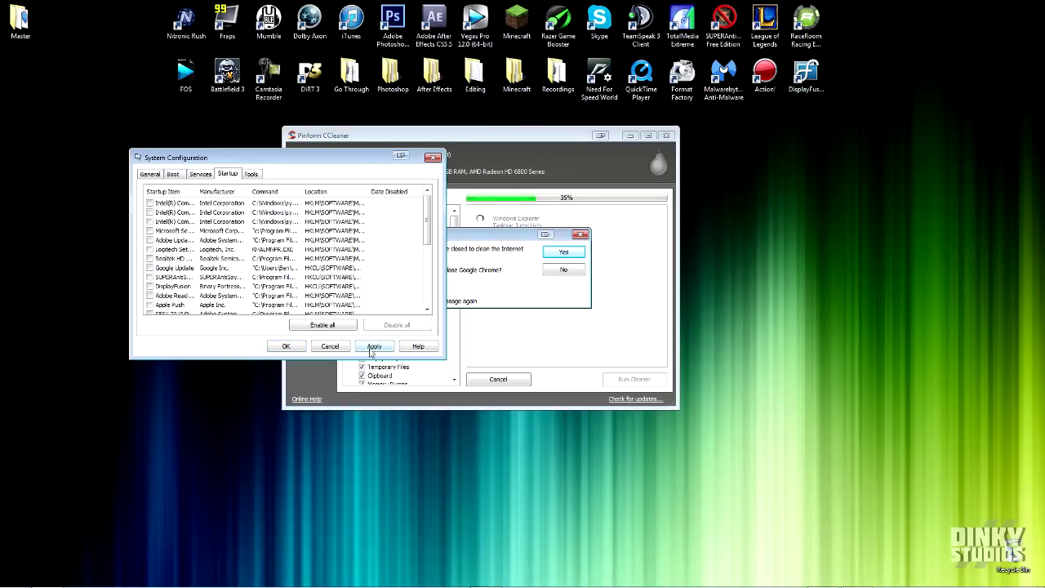
pyautogui.click(371, 346)
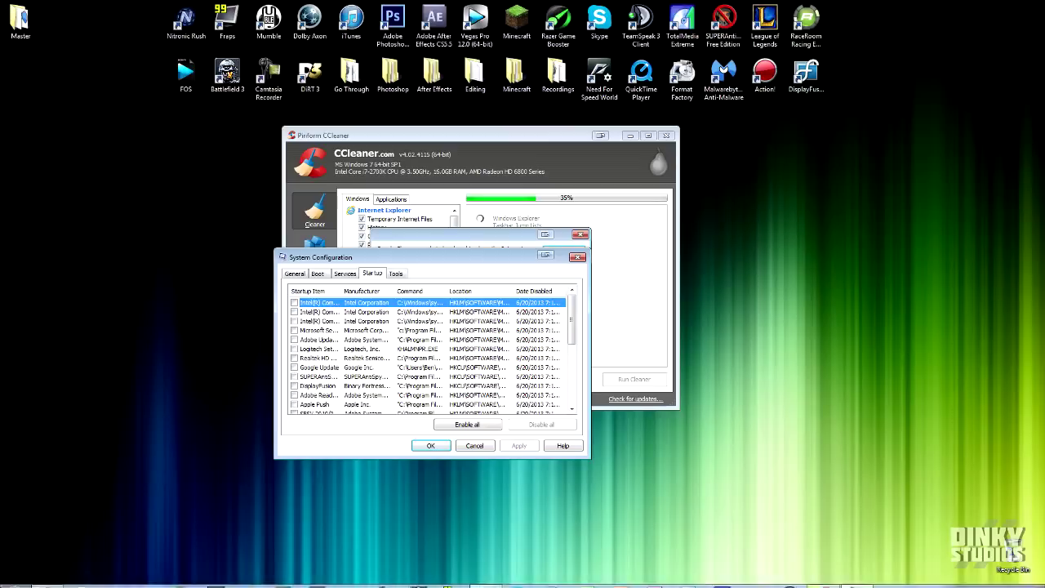
# Choose 'Adjust for best performance' in Performance Options, clearing every visual effect, and apply it.
pyautogui.click(6, 577)
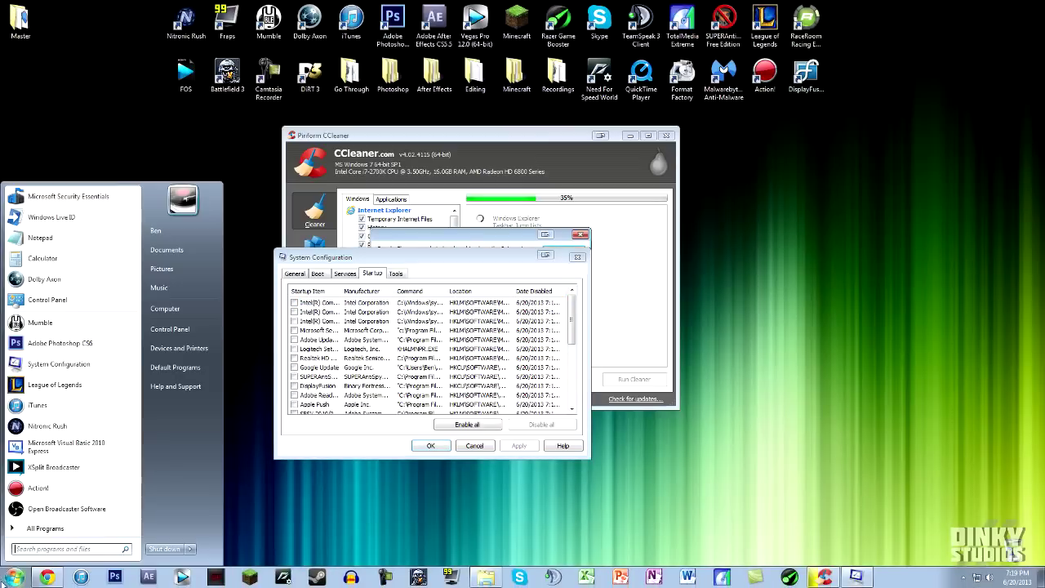
pyautogui.rightClick(172, 309)
pyautogui.click(204, 401)
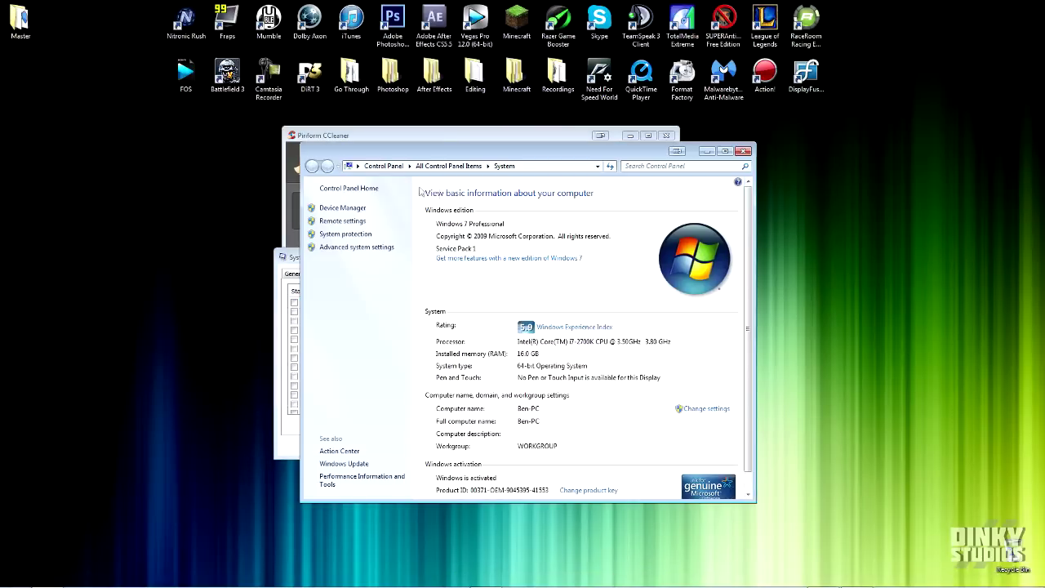
pyautogui.click(364, 246)
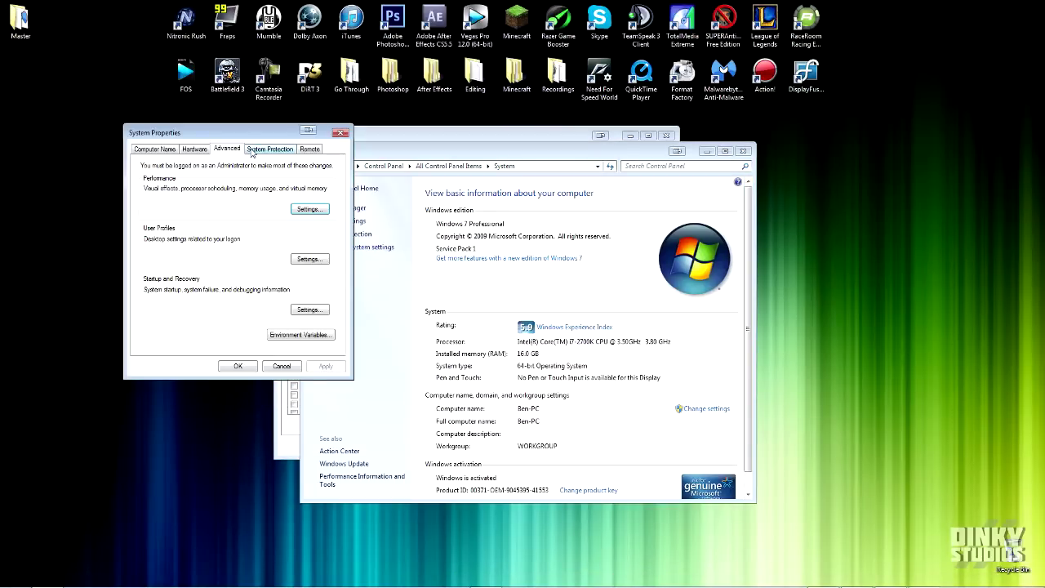
pyautogui.click(309, 209)
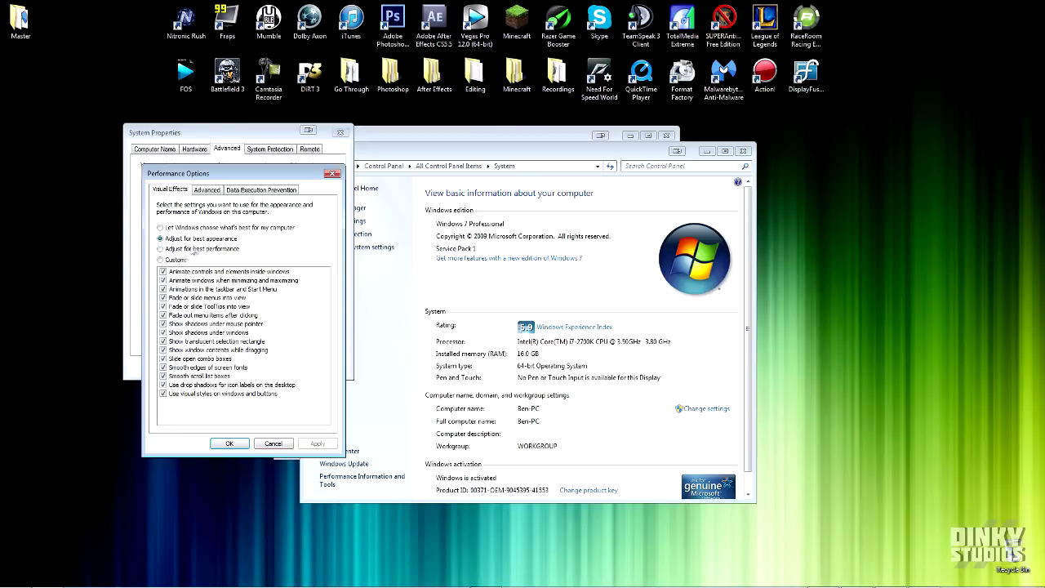
pyautogui.click(160, 248)
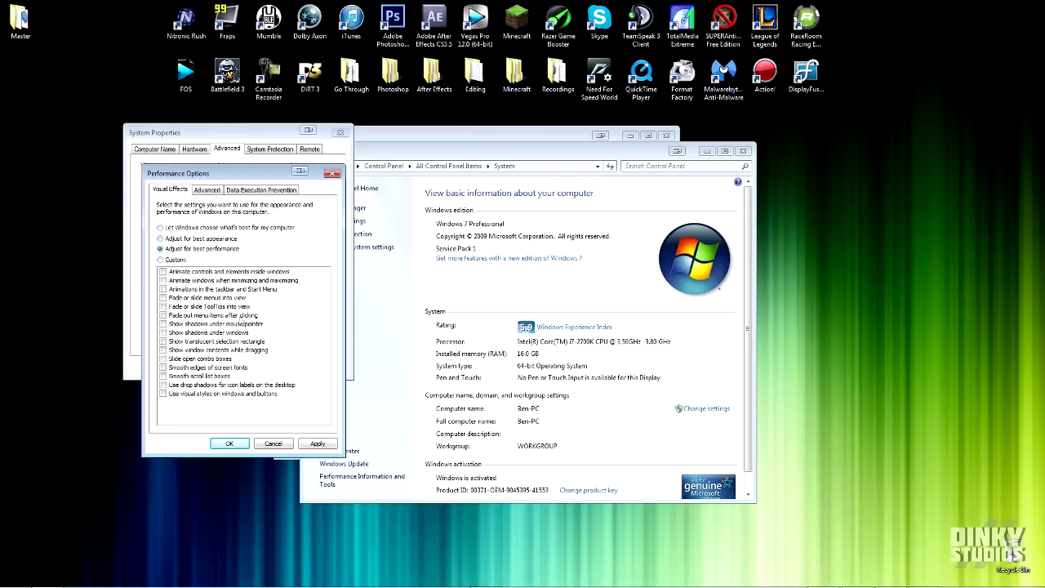
pyautogui.click(311, 447)
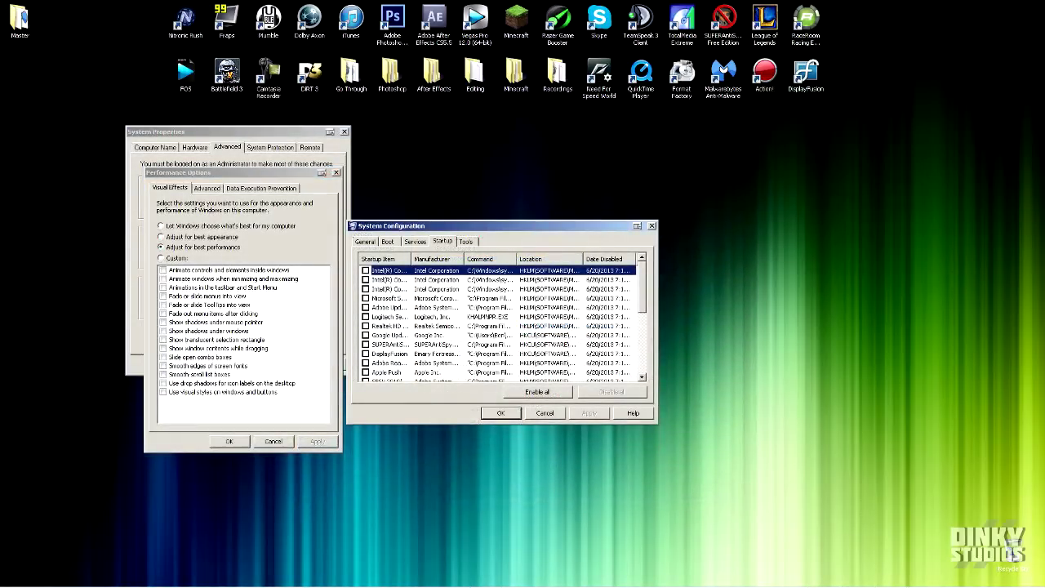